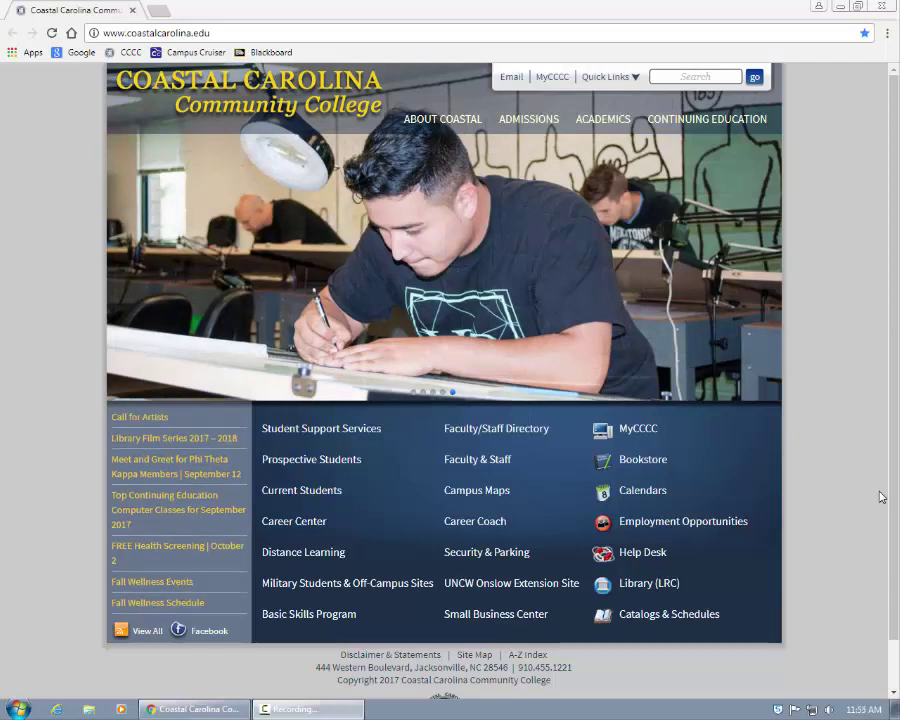
- Open the MyCCCC Portal in a new tab from the college homepage
{"action": "left_click", "coordinate": [549, 77]}
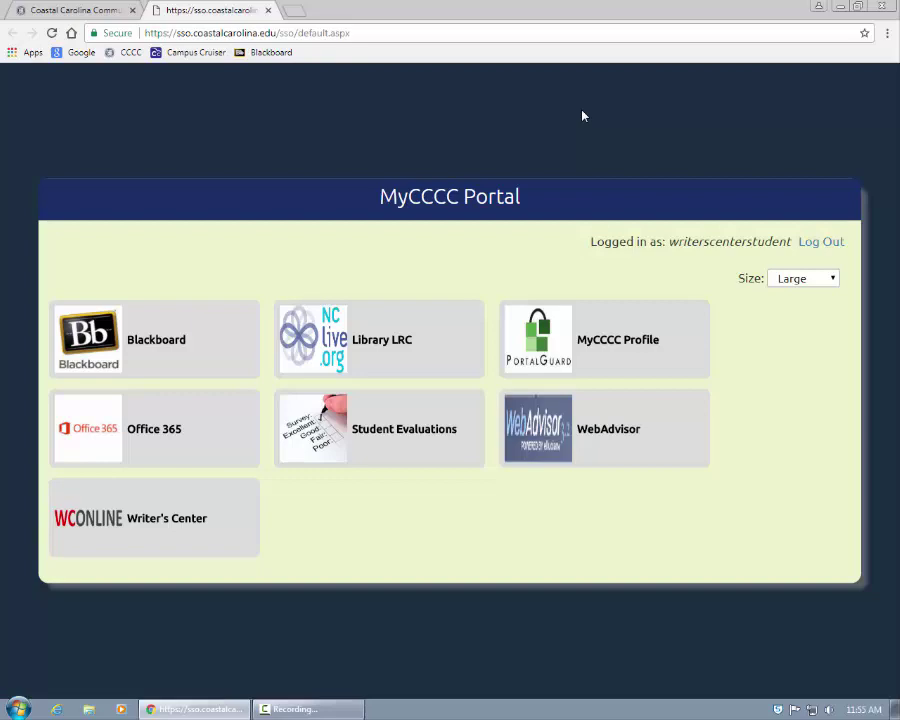
- Read the Writer's Center page and start an appointment, loading the account registration form
{"action": "left_click", "coordinate": [137, 528]}
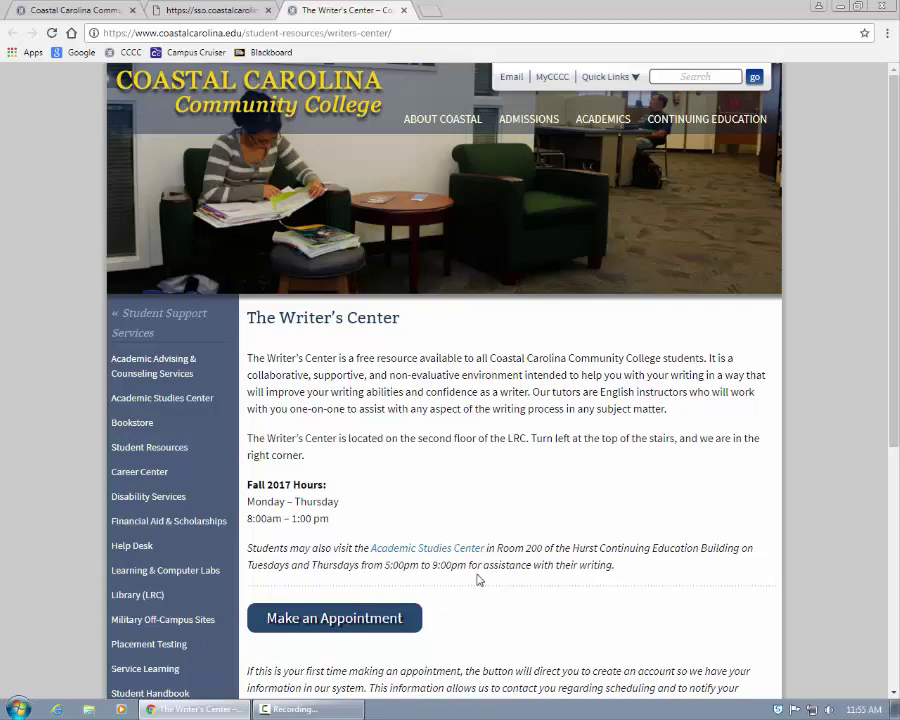
{"action": "scroll", "coordinate": [478, 579], "scroll_direction": "down", "scroll_amount": 3}
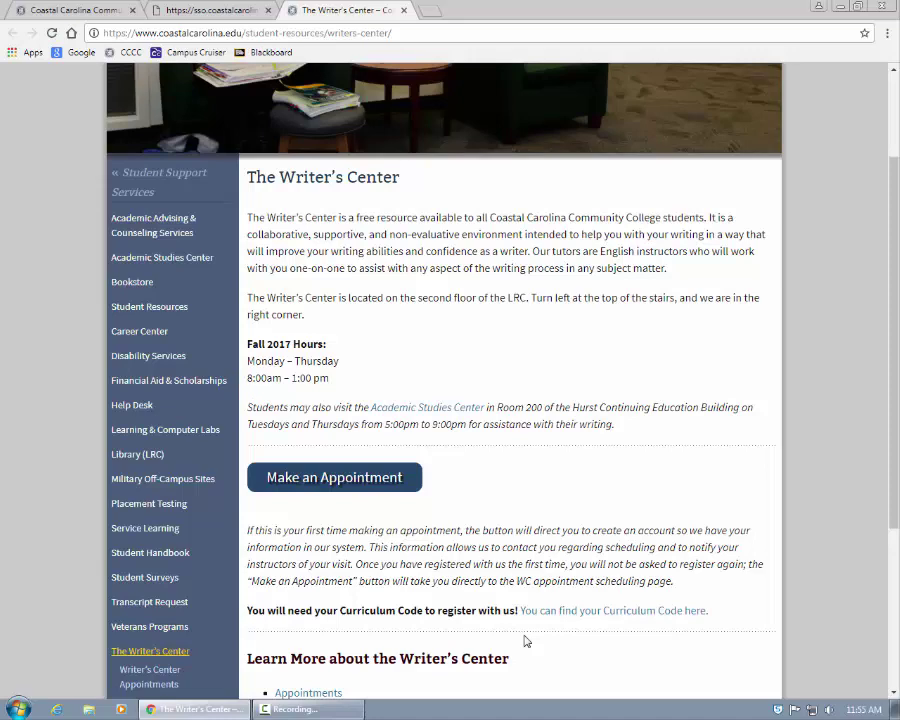
{"action": "left_click", "coordinate": [367, 485]}
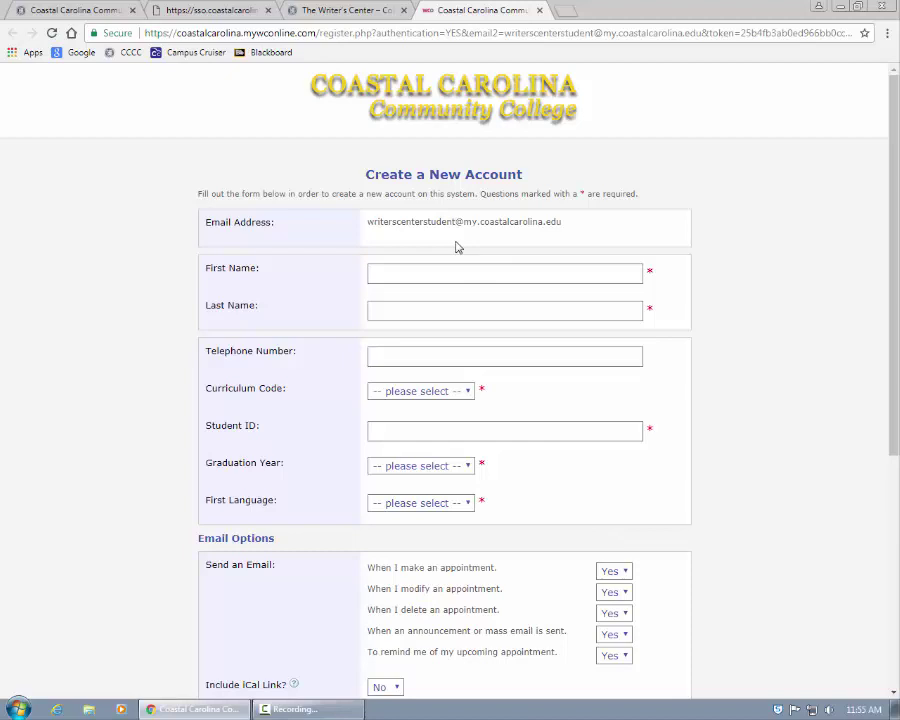
- Enter the student's first name, last name and telephone number on the registration form
{"action": "left_click", "coordinate": [436, 273]}
{"action": "type", "text": "writer"}
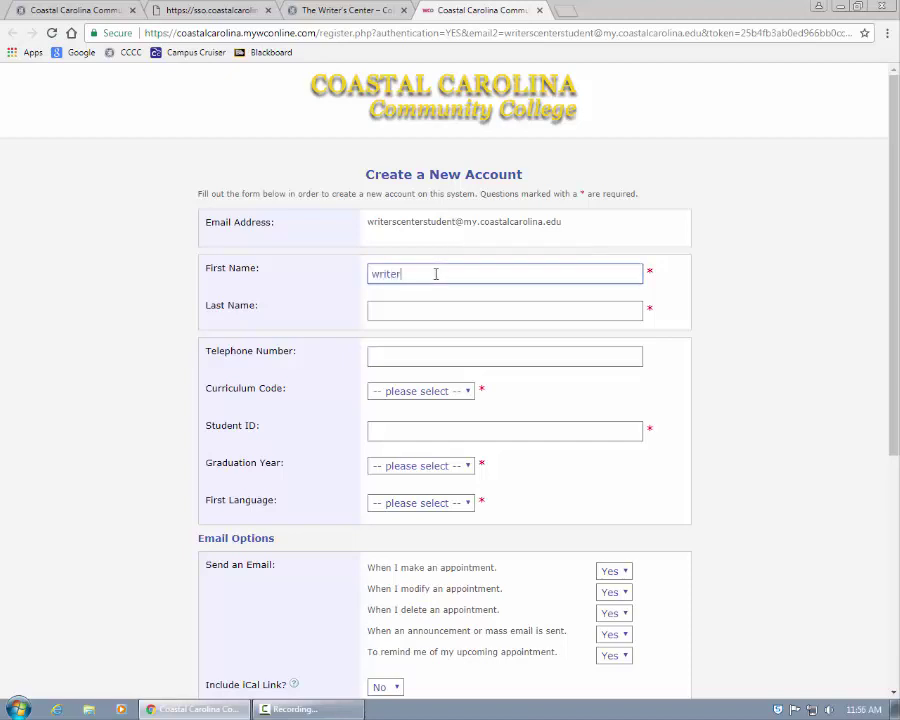
{"action": "type", "text": "'s center"}
{"action": "key", "text": "Tab"}
{"action": "type", "text": "student"}
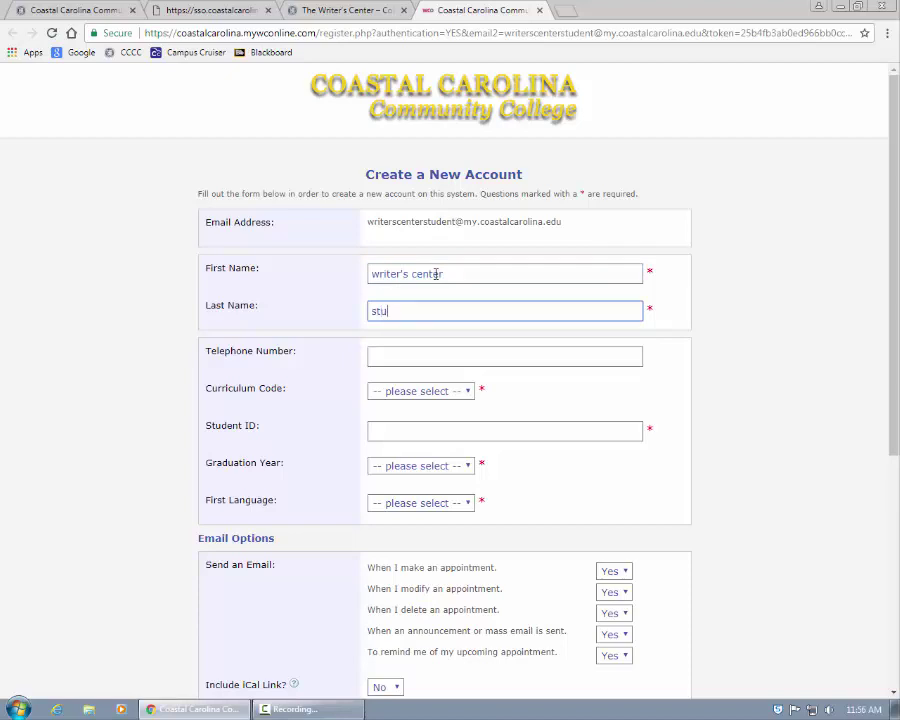
{"action": "left_click", "coordinate": [457, 355]}
{"action": "type", "text": "555555"}
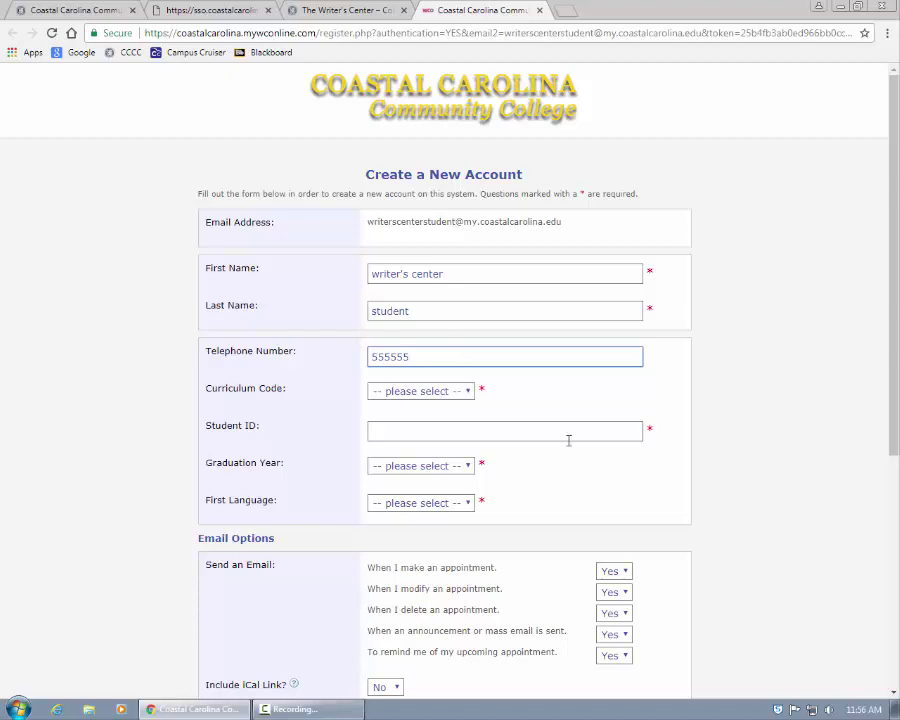
- Download Curriculum-Codes (4).docx from the Writer's Center page and open it in Word
{"action": "left_click", "coordinate": [337, 14]}
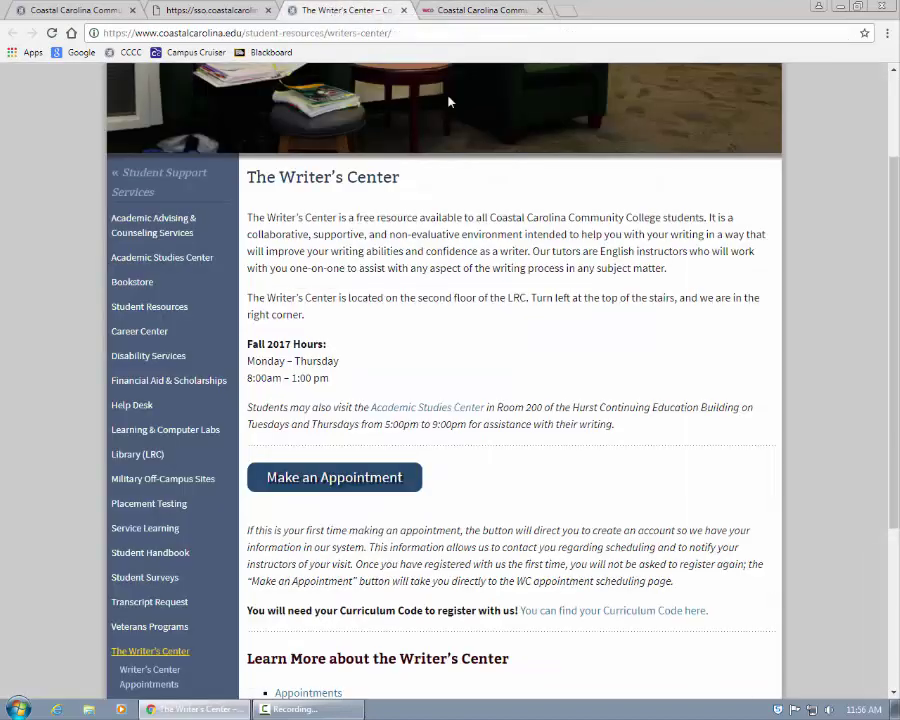
{"action": "left_click", "coordinate": [575, 611]}
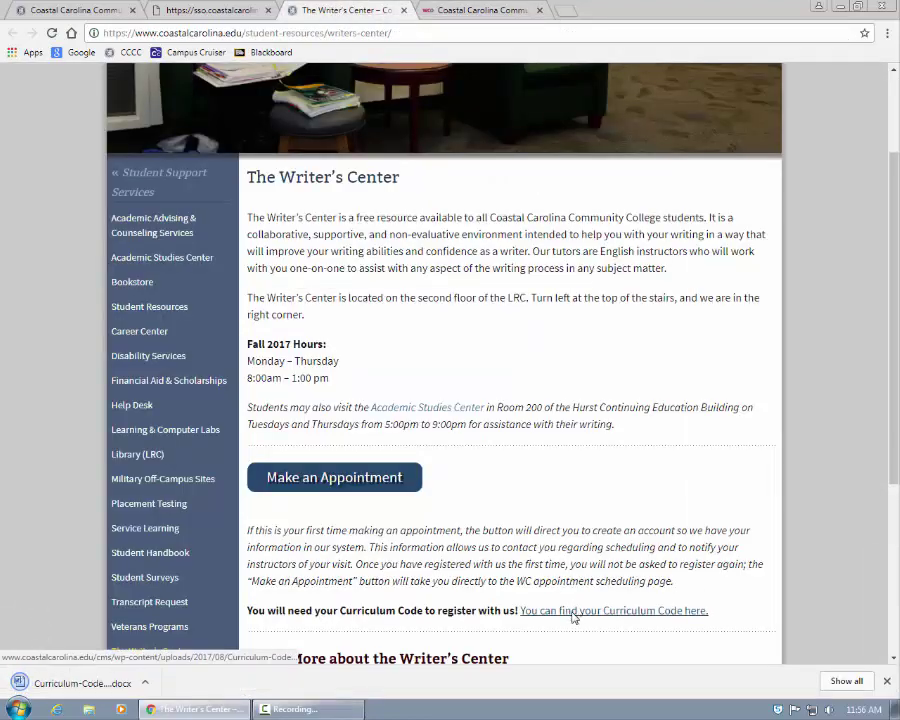
{"action": "left_click", "coordinate": [97, 684]}
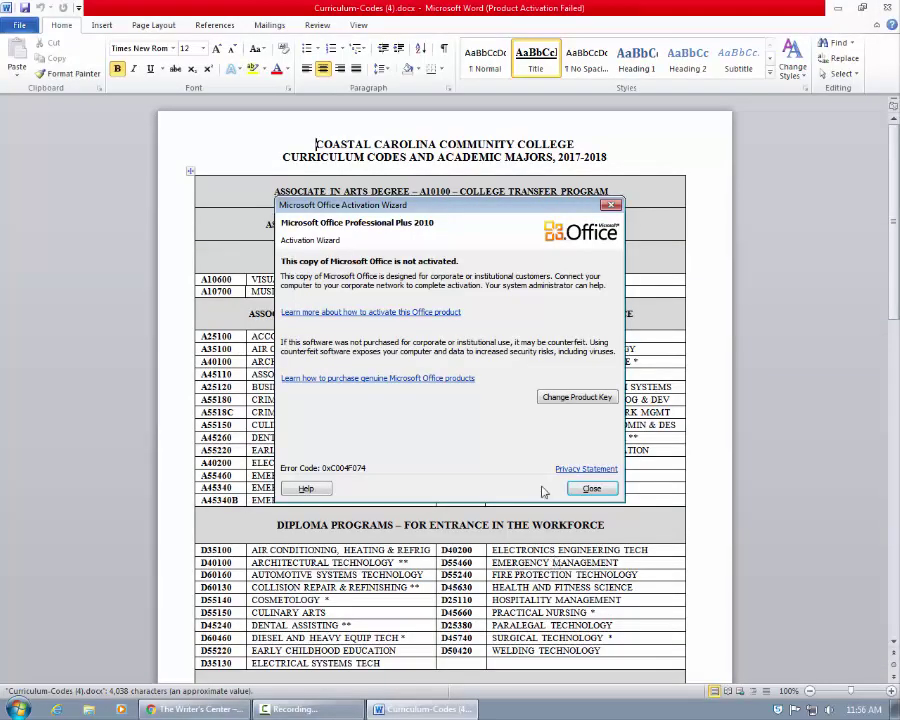
- Dismiss the Office Activation Wizard to view the curriculum codes table
{"action": "left_click", "coordinate": [593, 488]}
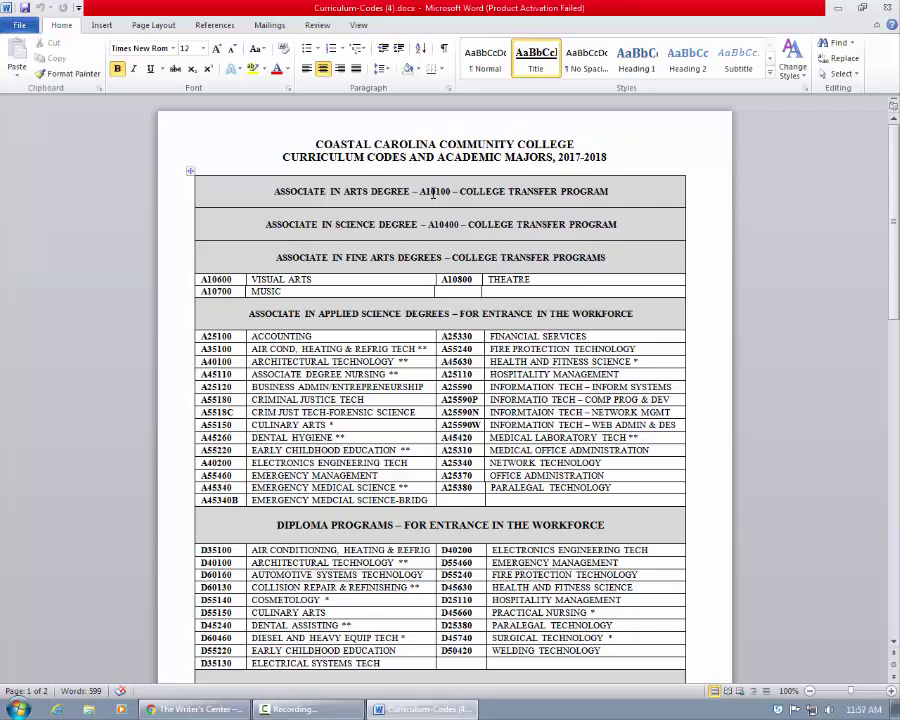
- Minimize Word, view the Contact the Writer's Center page, and return to the registration form
{"action": "left_click", "coordinate": [838, 8]}
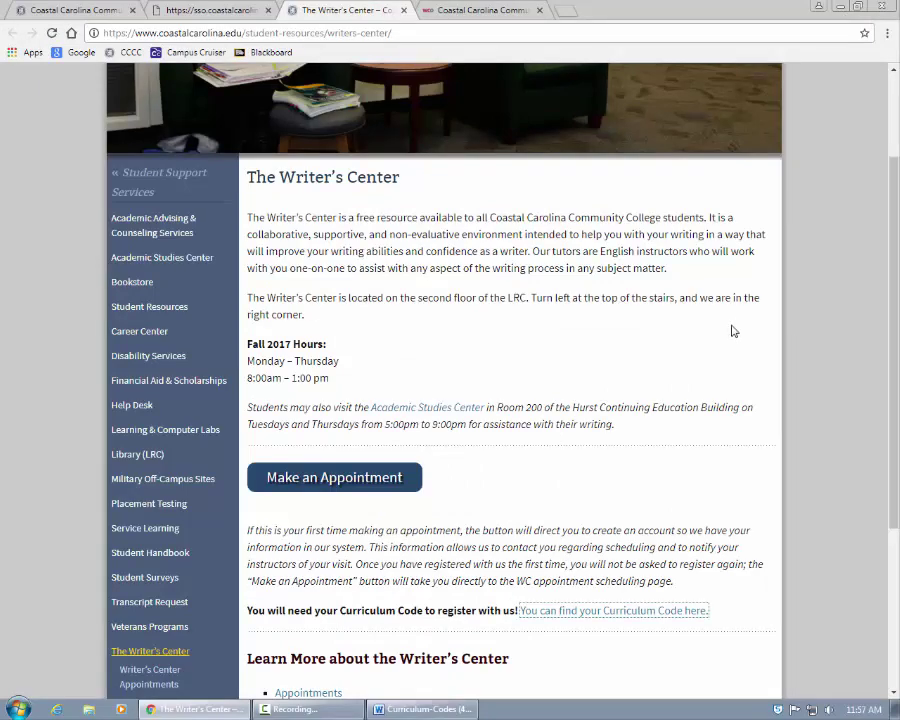
{"action": "scroll", "coordinate": [609, 334], "scroll_direction": "down", "scroll_amount": 3}
{"action": "left_click", "coordinate": [368, 509]}
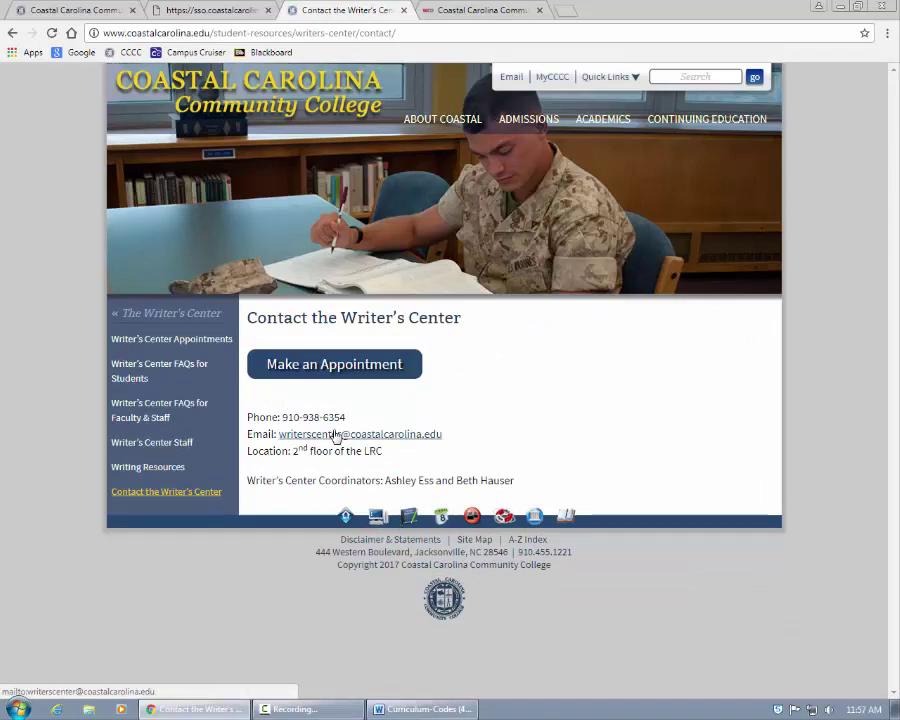
{"action": "key", "text": "ctrl+Tab"}
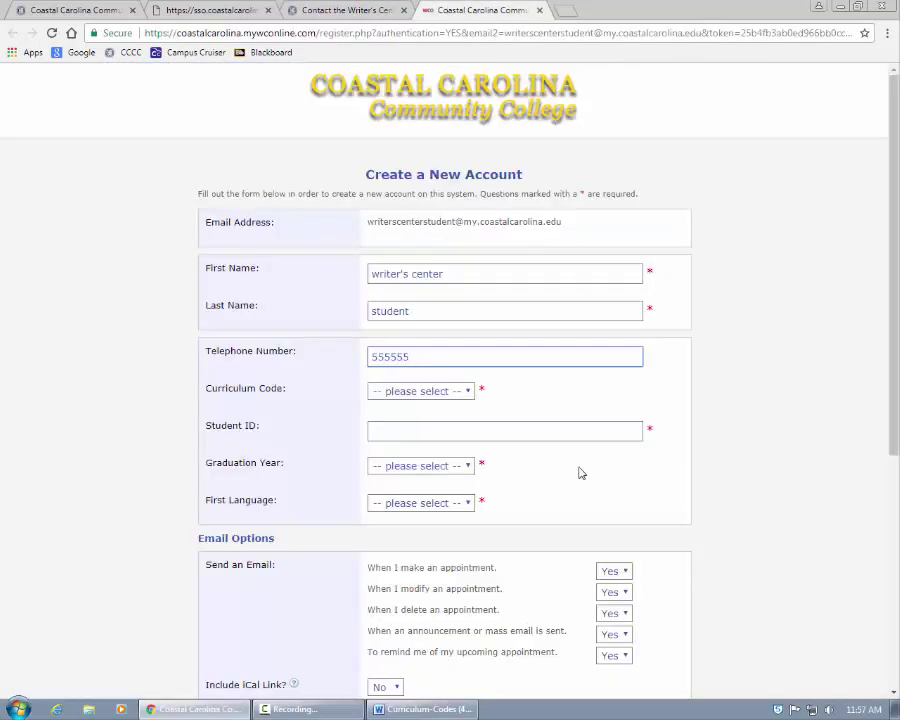
- Select curriculum code A10100 and enter the student ID number
{"action": "left_click", "coordinate": [470, 392]}
{"action": "left_click", "coordinate": [435, 422]}
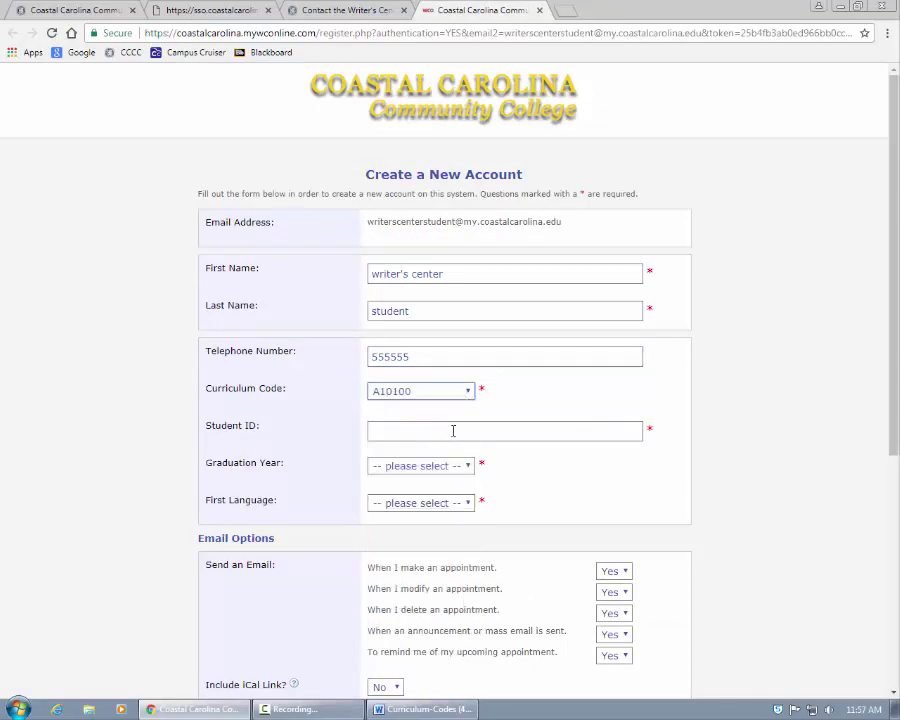
{"action": "left_click", "coordinate": [498, 430]}
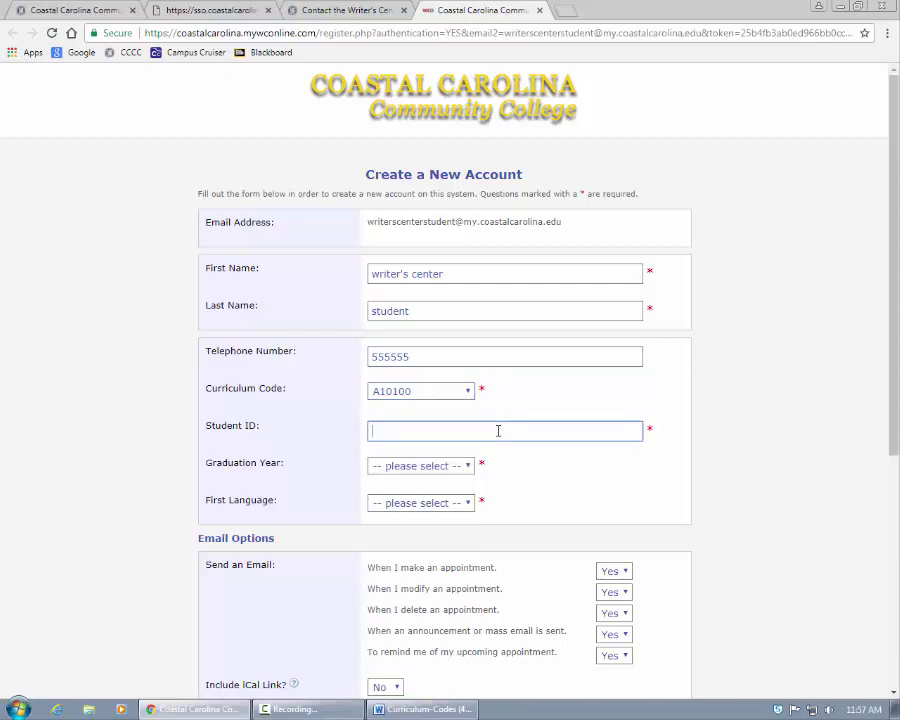
{"action": "type", "text": "5555555"}
- Set graduation year to 2018 and first language to English
{"action": "left_click", "coordinate": [452, 468]}
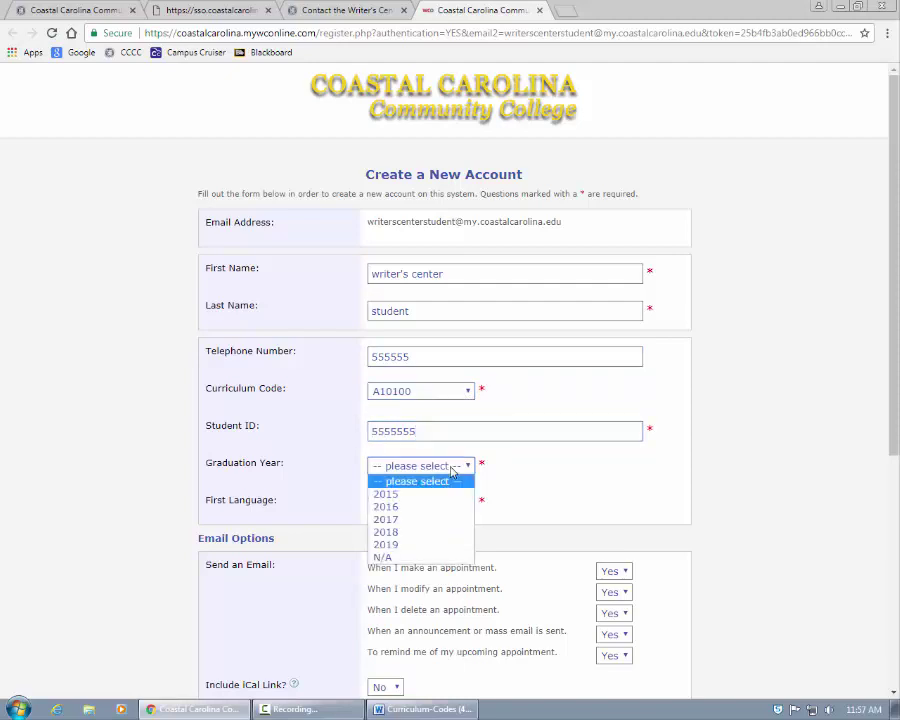
{"action": "left_click", "coordinate": [430, 531]}
{"action": "left_click", "coordinate": [427, 505]}
{"action": "left_click", "coordinate": [420, 531]}
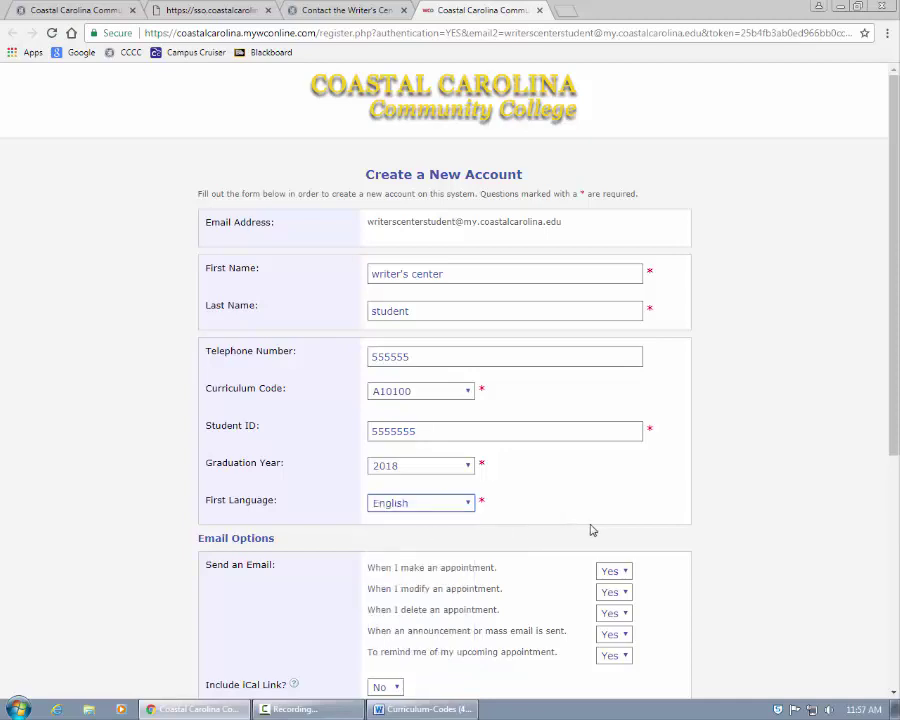
{"action": "scroll", "coordinate": [650, 506], "scroll_direction": "down", "scroll_amount": 2}
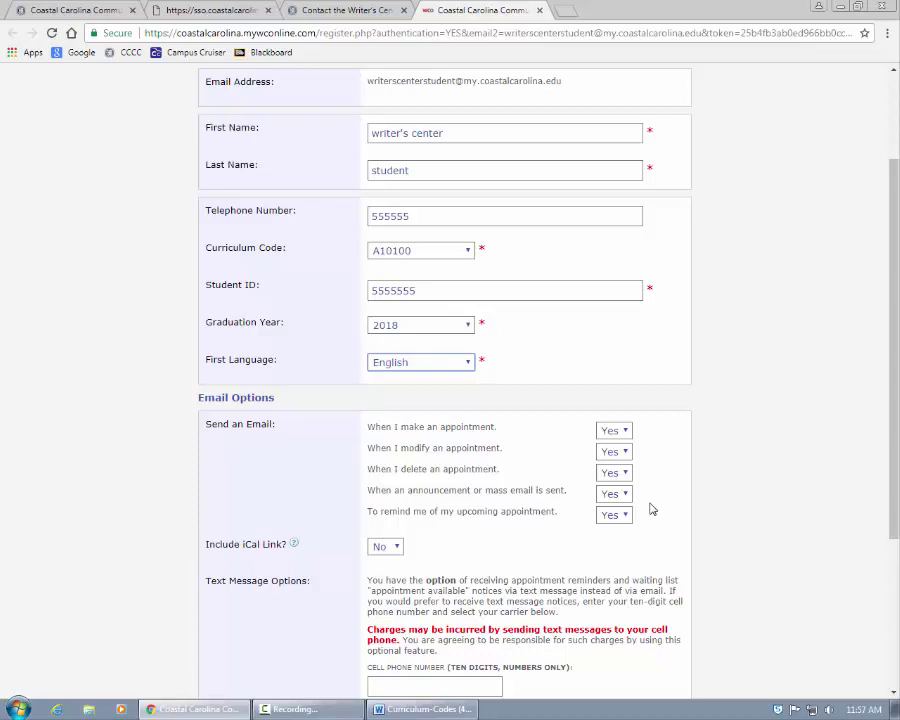
{"action": "scroll", "coordinate": [648, 510], "scroll_direction": "down", "scroll_amount": 3}
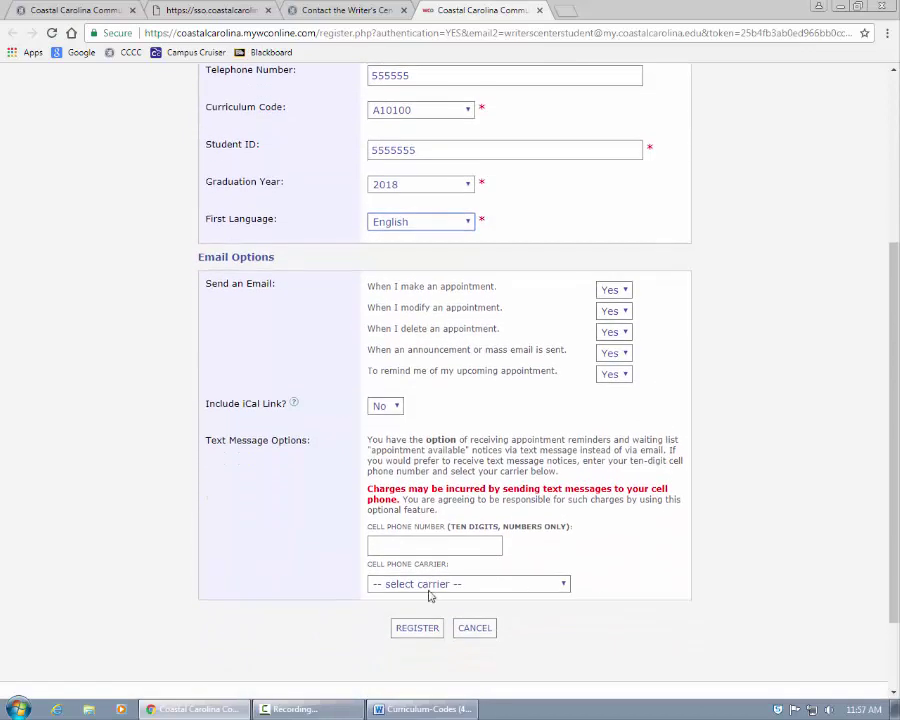
- Submit the registration and continue to the September 5 – September 11 schedule
{"action": "left_click", "coordinate": [410, 630]}
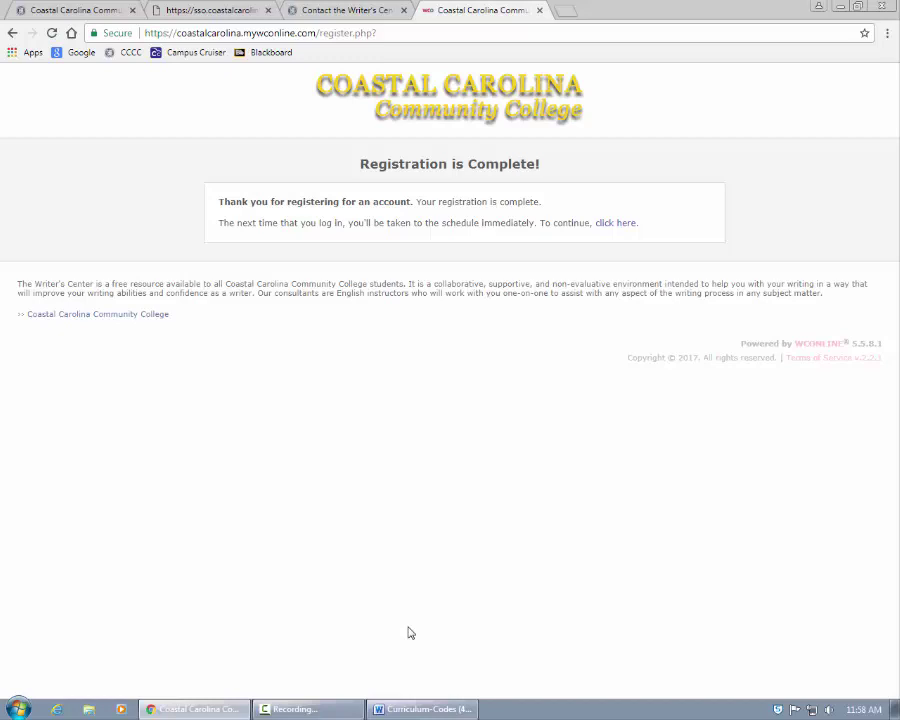
{"action": "left_click", "coordinate": [612, 224]}
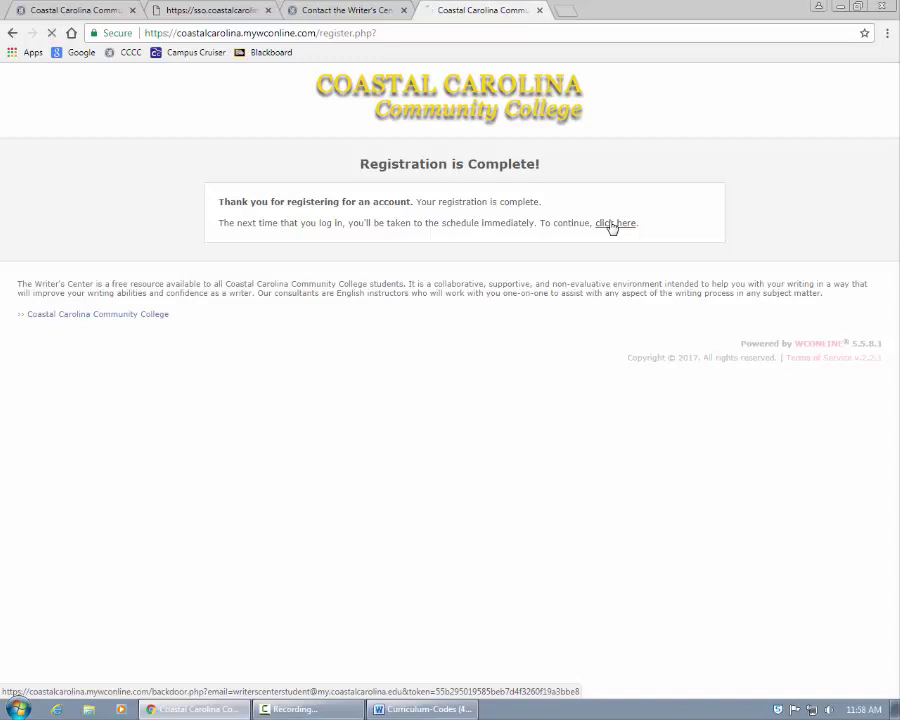